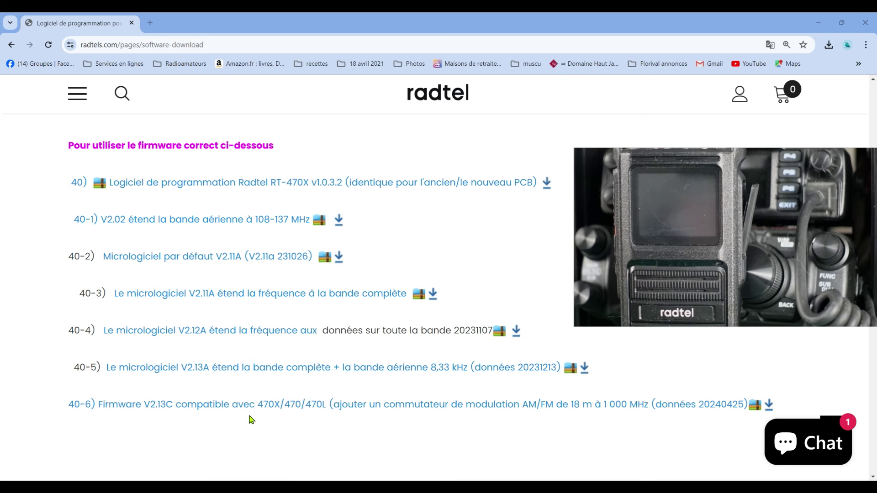
# Download the Firmware V2.13C archive for the 470X/470/470L and the Radtel RT-470X v1.0.3.2 programming software.
pyautogui.click(770, 406)
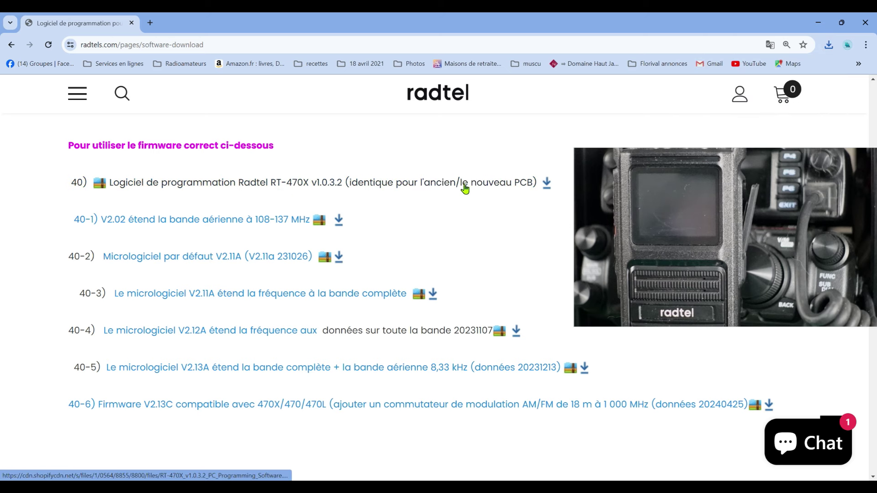
pyautogui.click(544, 188)
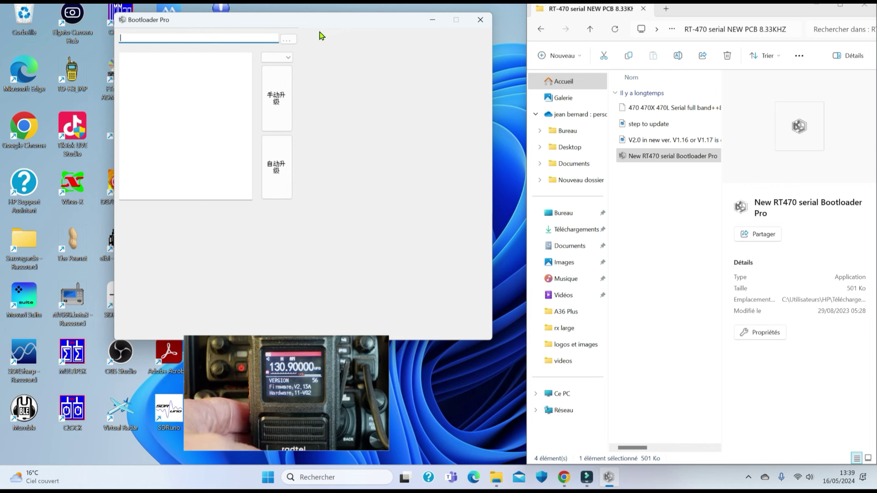
# In Bootloader Pro, load the "470 470X 470L Serial full band++8.33khz" firmware file and start a manual upgrade on COM4.
pyautogui.click(655, 154)
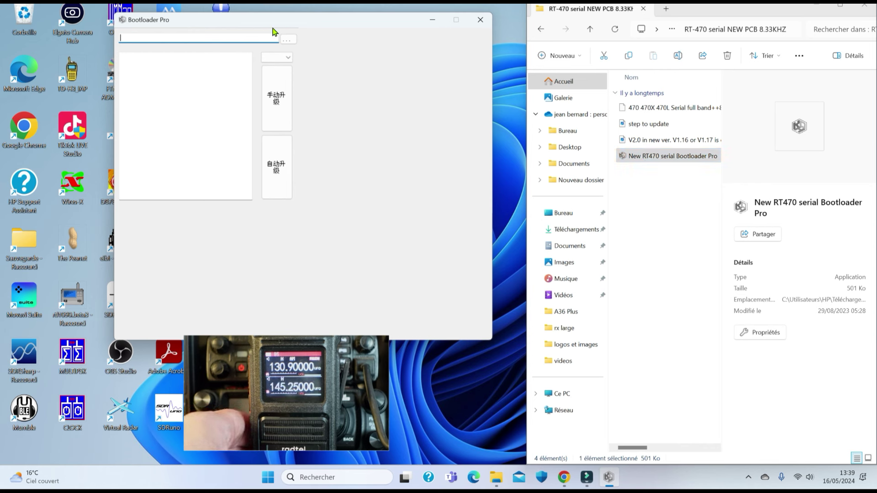
pyautogui.click(288, 40)
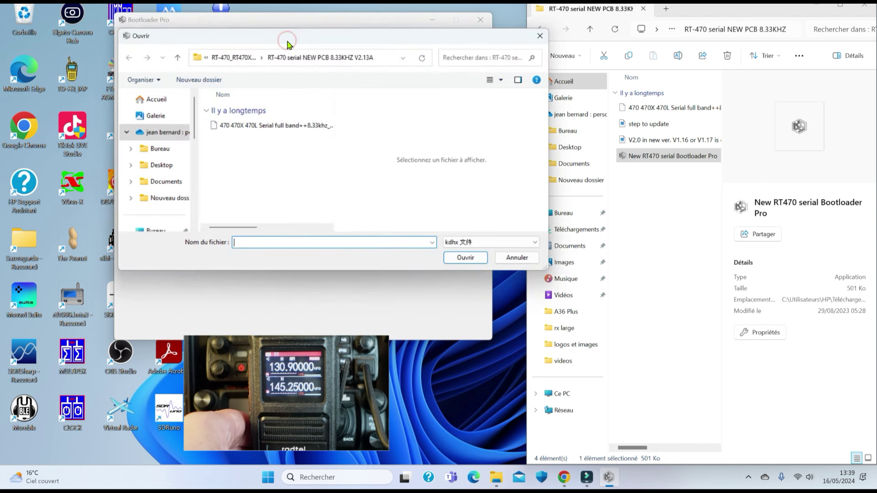
pyautogui.doubleClick(265, 127)
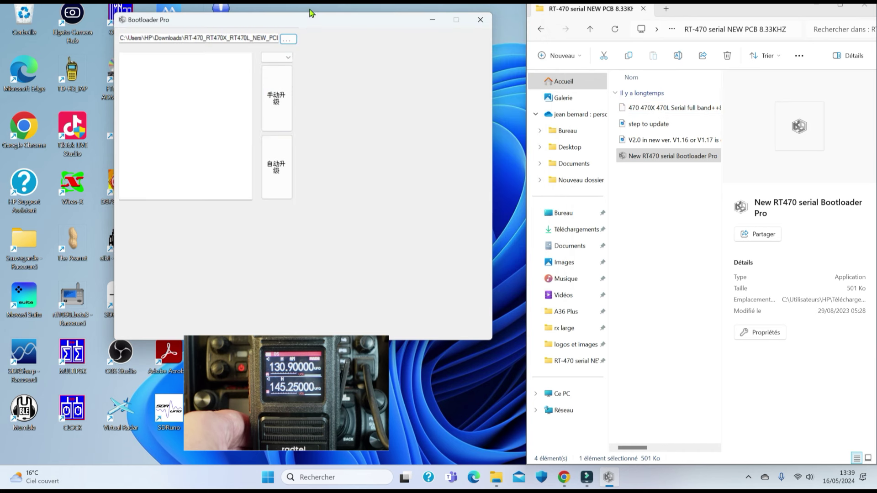
pyautogui.click(290, 60)
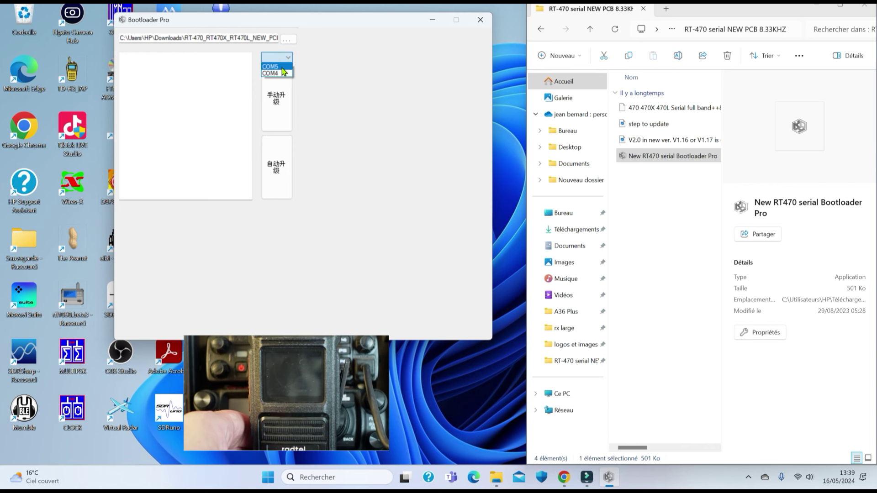
pyautogui.click(270, 74)
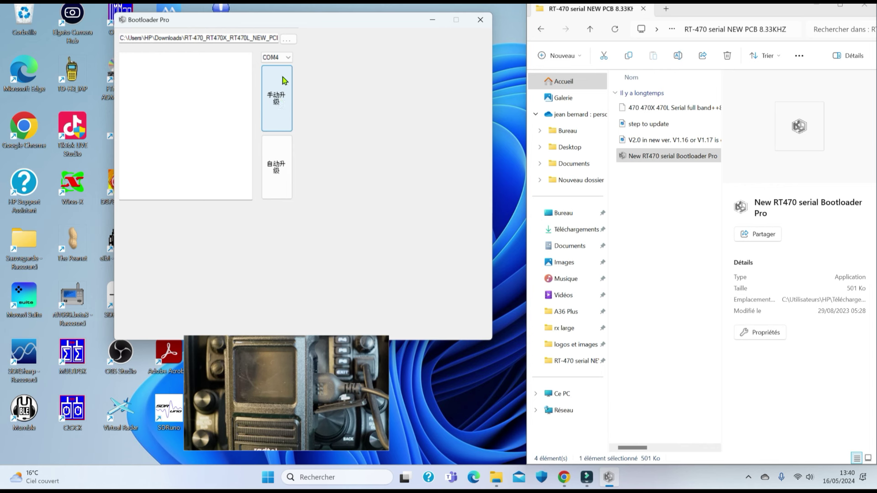
pyautogui.click(282, 101)
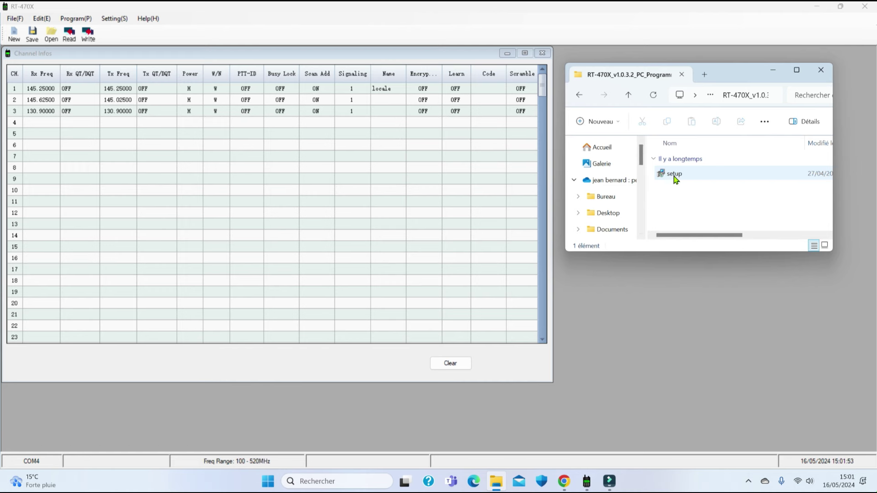
# Close the folder containing the setup file and reposition the Channel Infos window in the RT-470X software.
pyautogui.moveTo(676, 178)
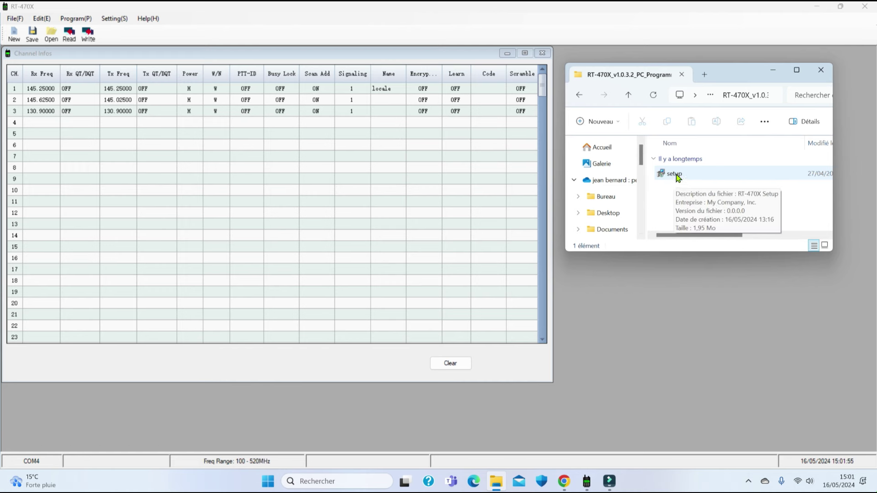
pyautogui.click(821, 70)
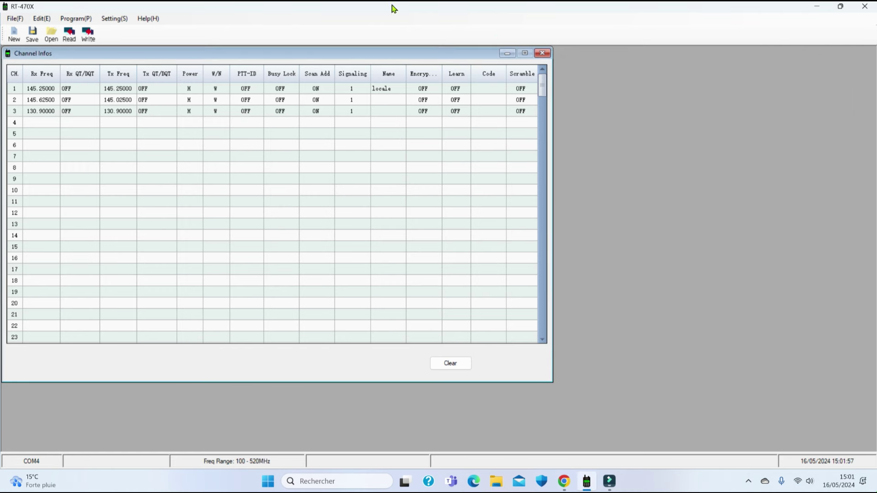
pyautogui.moveTo(176, 50); pyautogui.dragTo(261, 51)
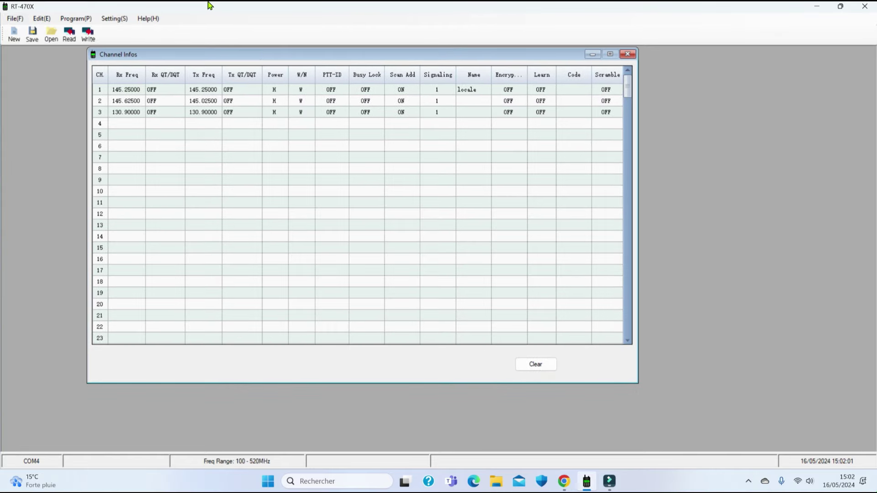
# Confirm COM4 as the communication port and read the channel data from the radio.
pyautogui.click(118, 19)
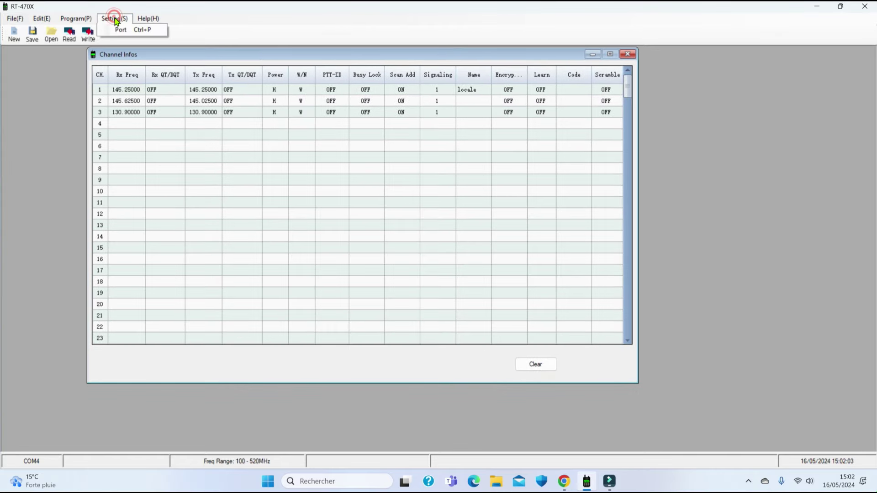
pyautogui.click(122, 31)
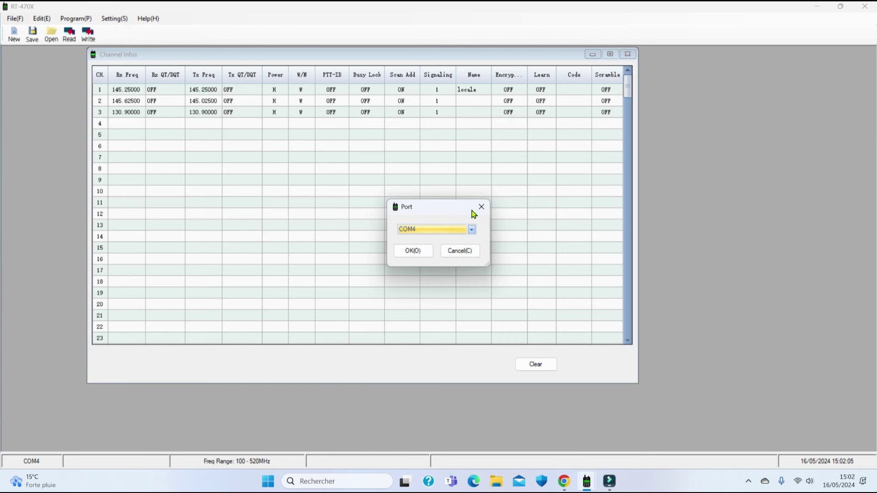
pyautogui.click(414, 251)
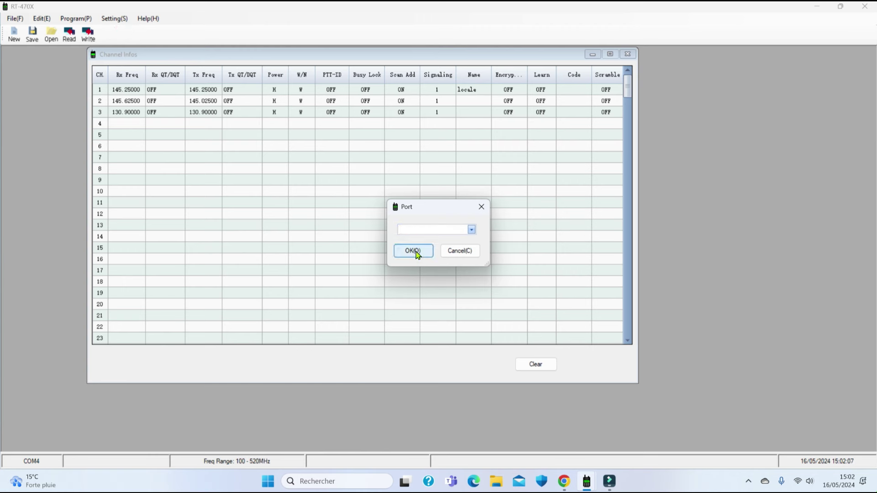
pyautogui.click(69, 36)
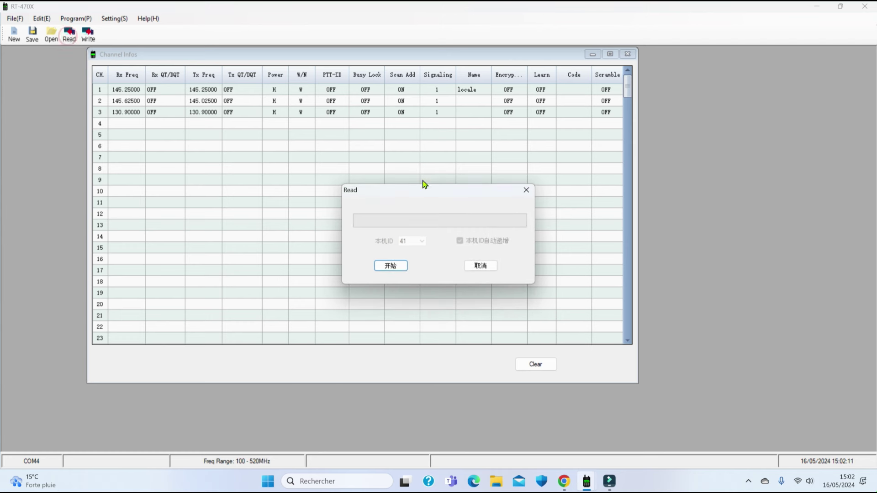
pyautogui.click(390, 268)
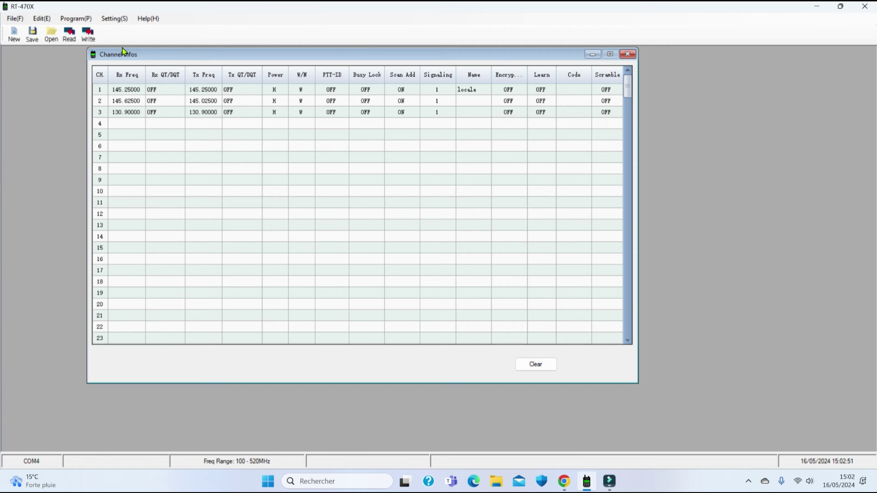
# Review the radio's Optional Feature settings, including band frequencies and programmable keys, and close them.
pyautogui.click(84, 20)
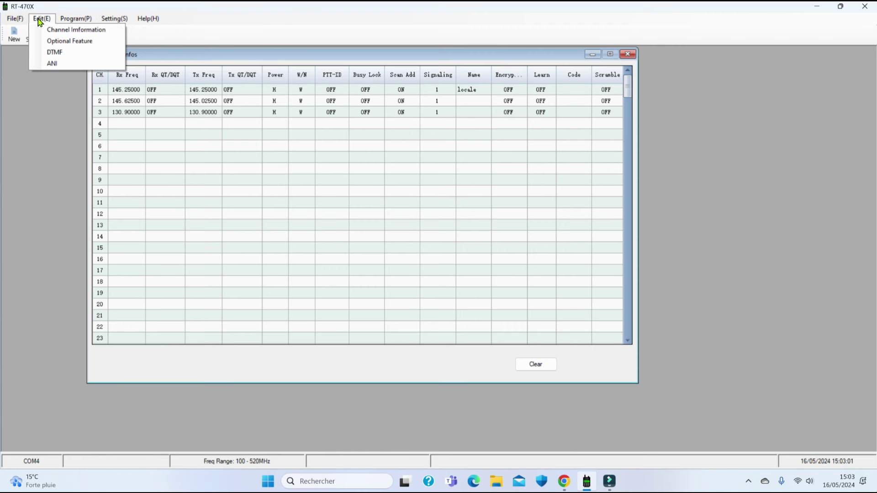
pyautogui.moveTo(34, 19)
pyautogui.click(64, 41)
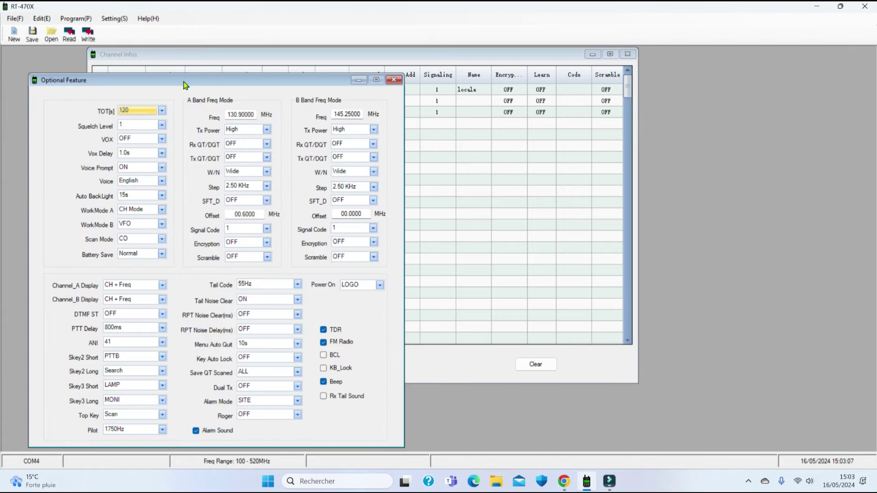
pyautogui.moveTo(182, 81); pyautogui.dragTo(363, 77)
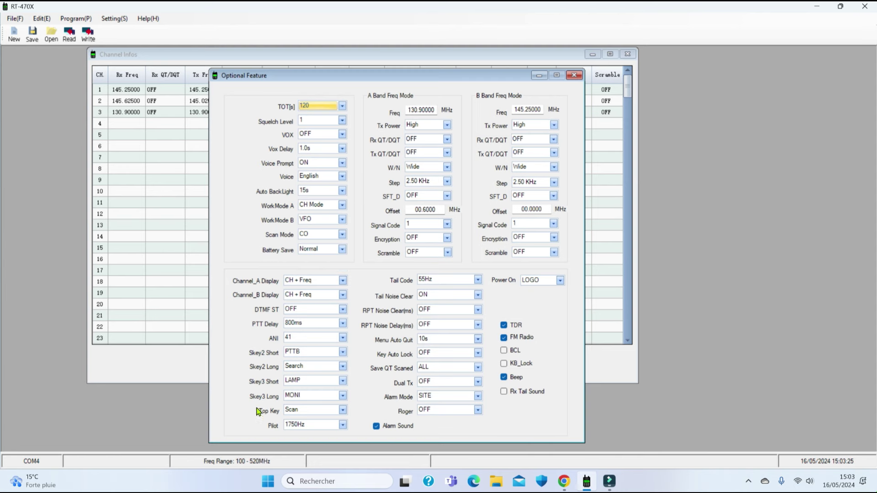
pyautogui.click(575, 76)
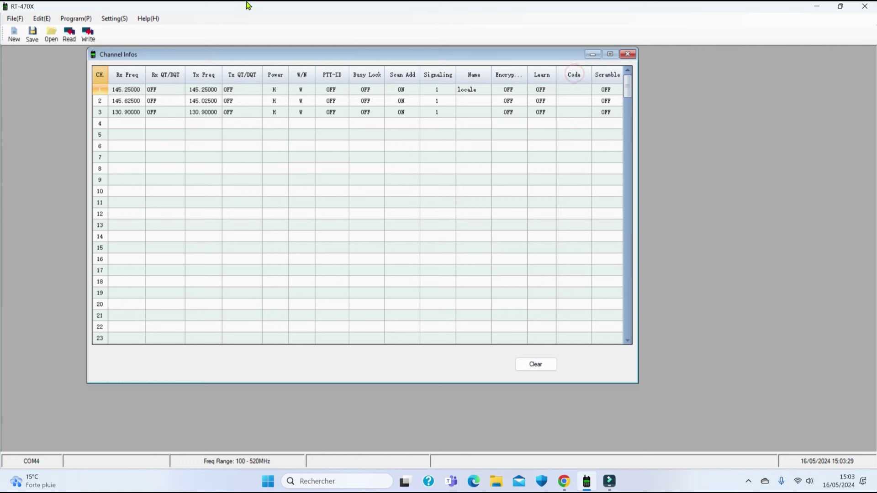
# Write the channel data to the radio, keeping device ID 41 and automatic ID increment.
pyautogui.click(86, 36)
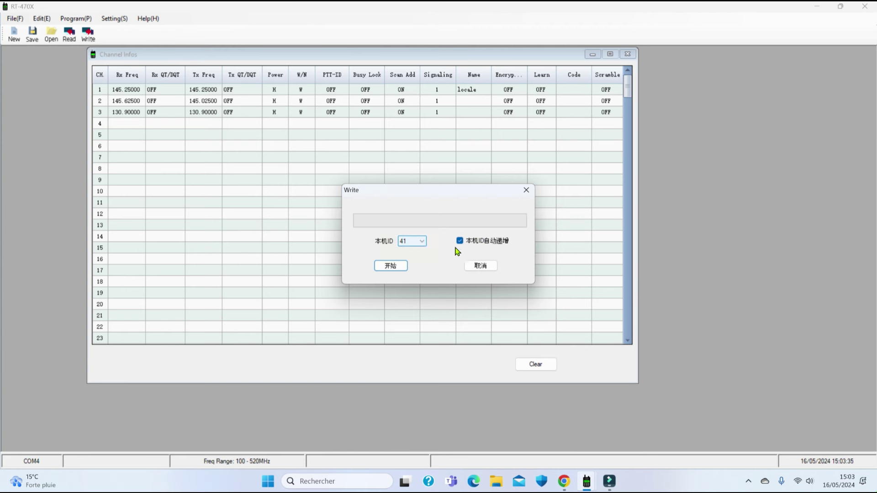
pyautogui.click(386, 268)
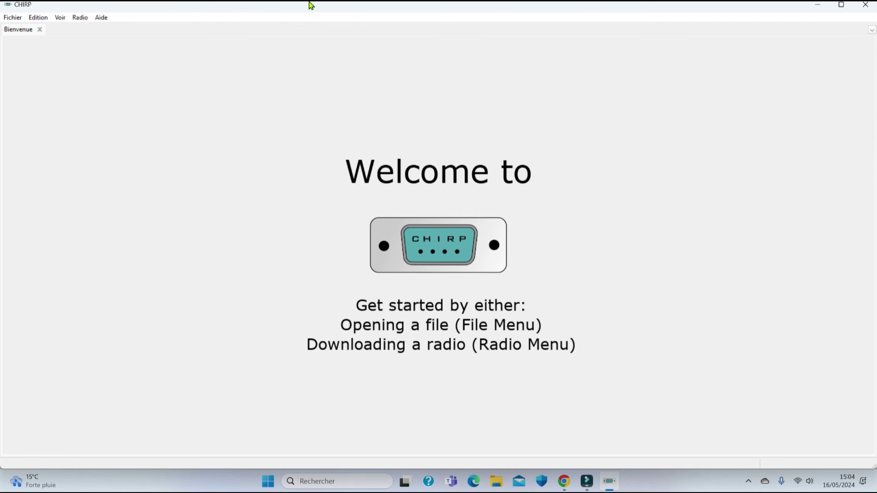
# In CHIRP, download the memories from the Radtel RT-470X on COM4.
pyautogui.click(80, 19)
pyautogui.moveTo(101, 20)
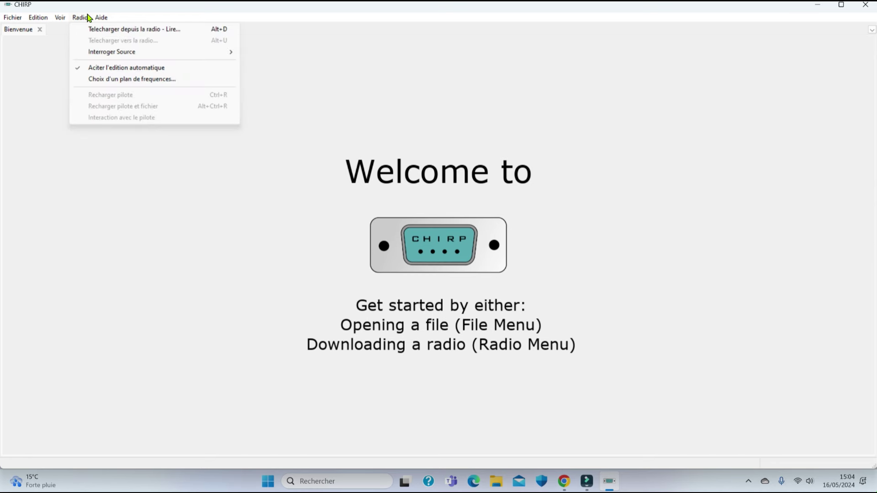
pyautogui.moveTo(12, 18)
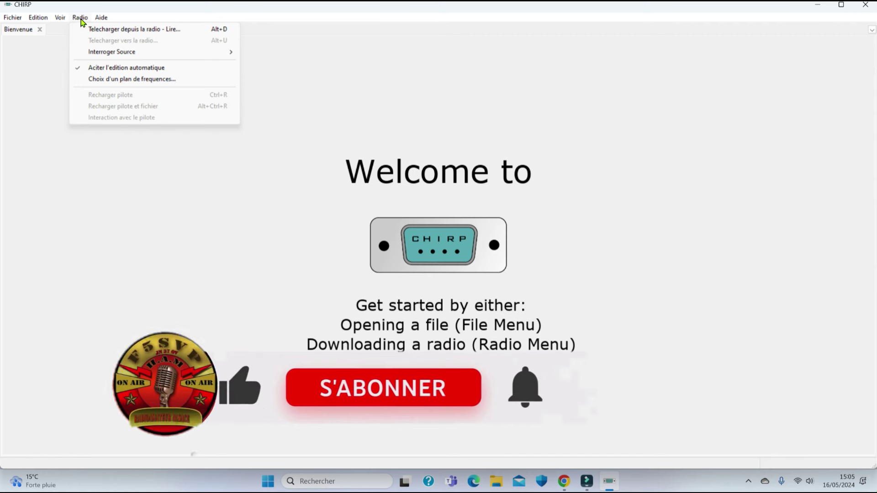
pyautogui.click(104, 30)
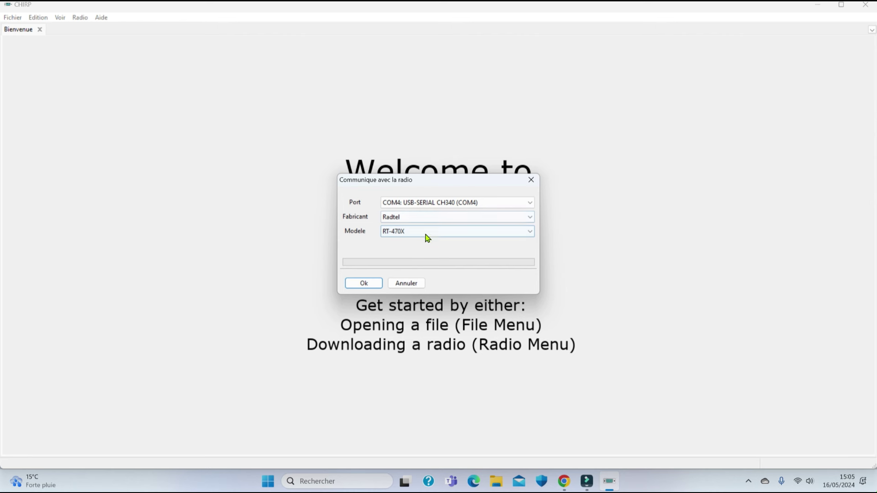
pyautogui.click(365, 284)
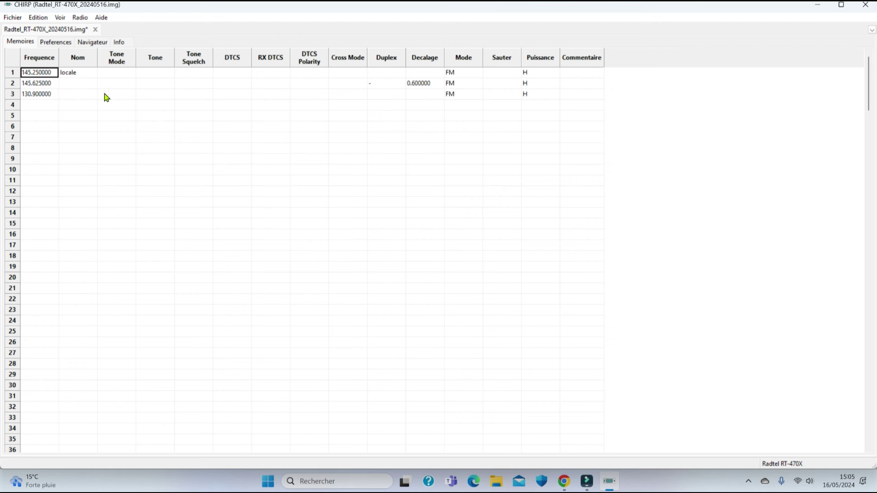
# Check which modulation modes are offered for the 130.900000 memory, leaving it on FM.
pyautogui.click(456, 97)
pyautogui.click(464, 96)
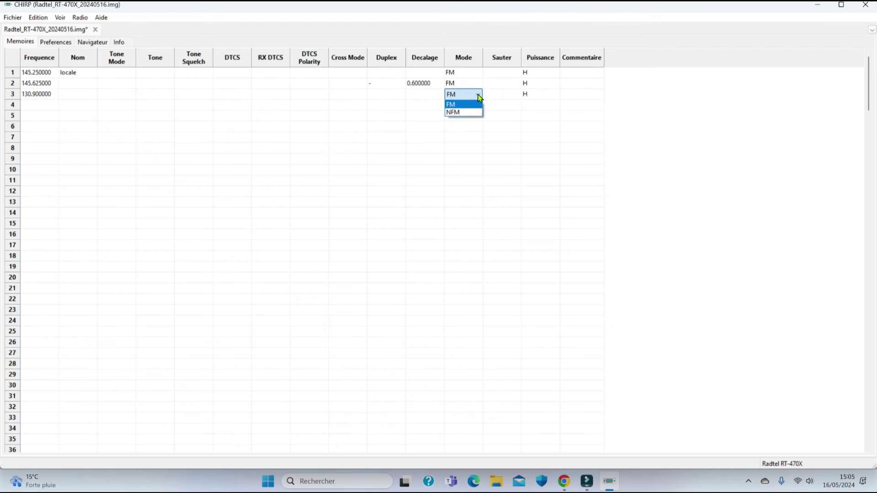
pyautogui.click(478, 94)
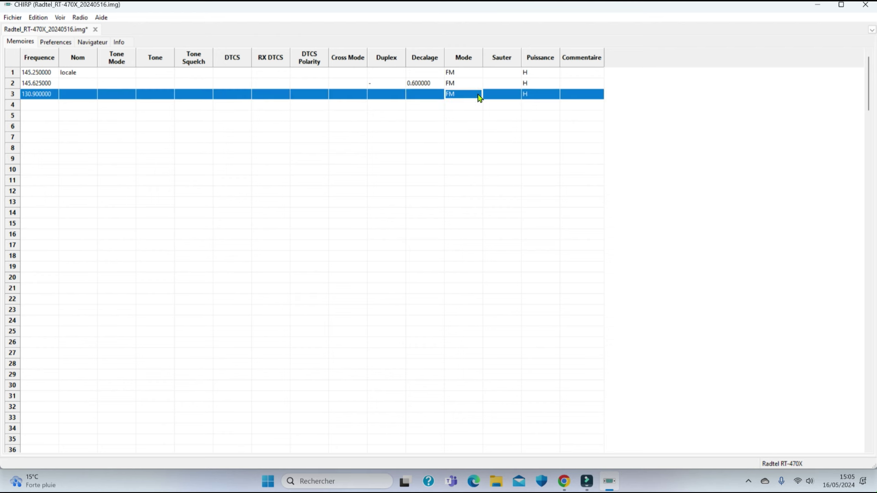
pyautogui.click(34, 106)
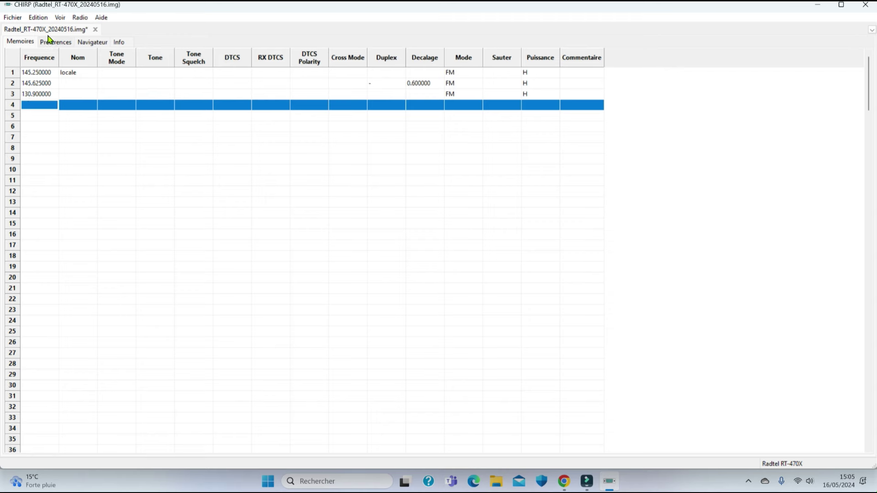
# Examine the radio image's basic preferences, browser view and driver characteristics, and return to the memory list.
pyautogui.click(21, 43)
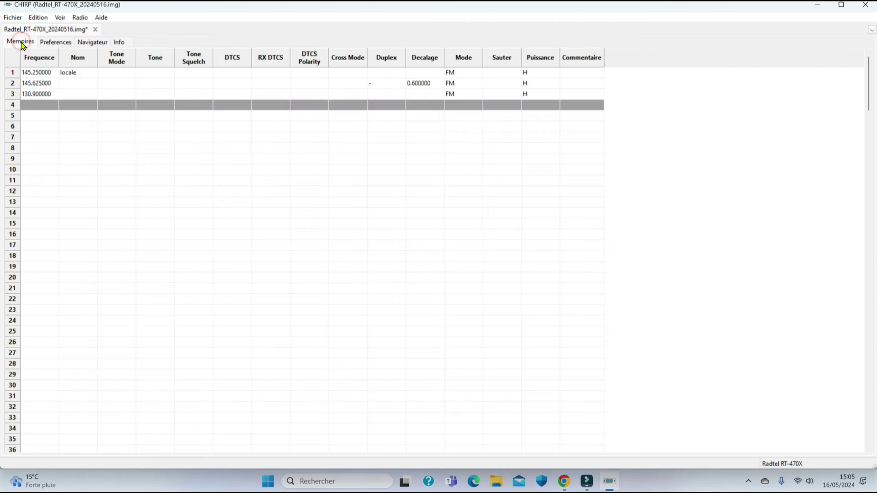
pyautogui.click(58, 42)
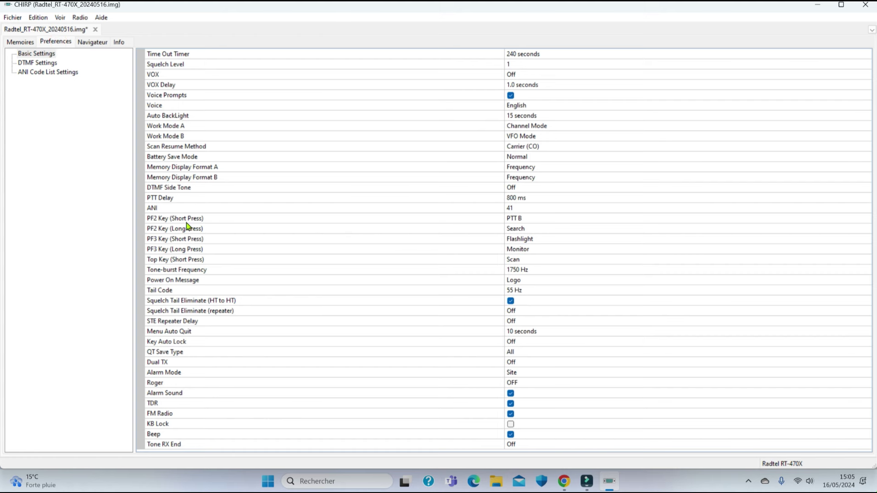
pyautogui.click(91, 42)
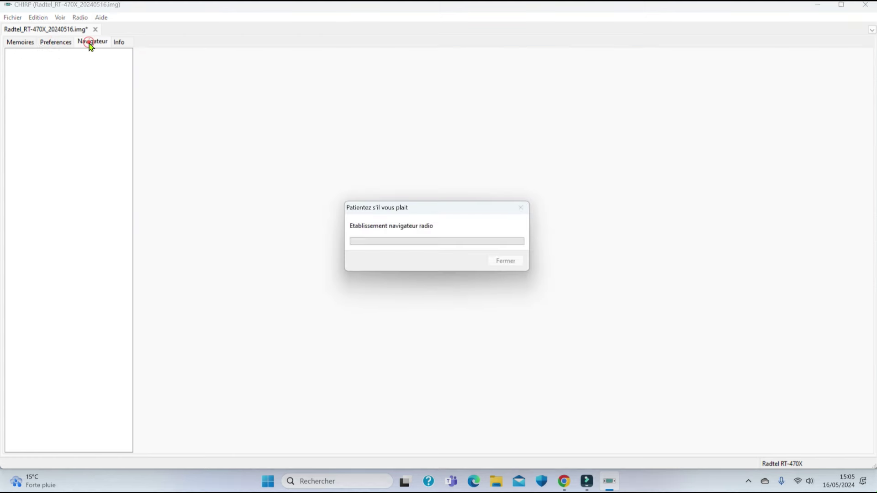
pyautogui.click(120, 42)
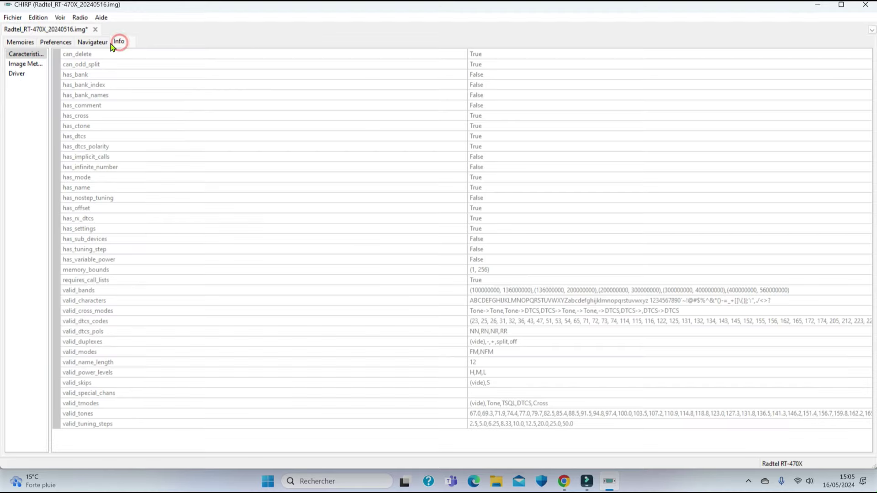
pyautogui.click(22, 43)
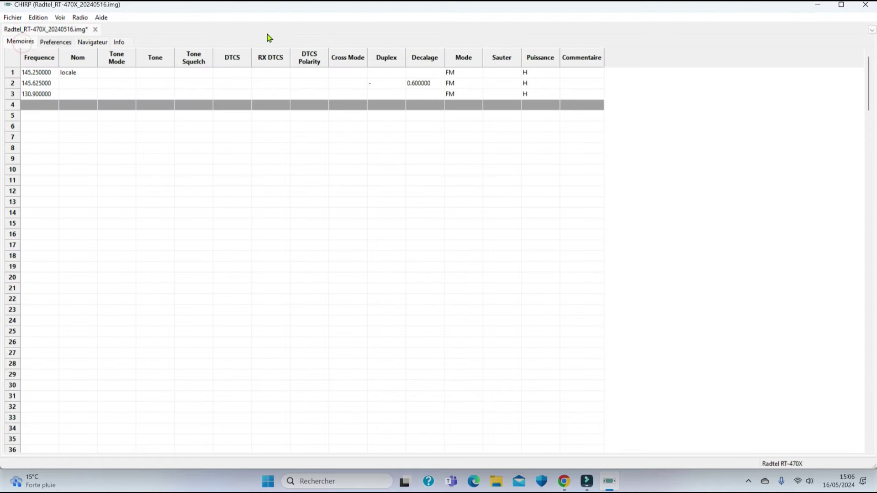
# Open the frequency of memory 4 for editing and display the radio transfer commands.
pyautogui.doubleClick(34, 106)
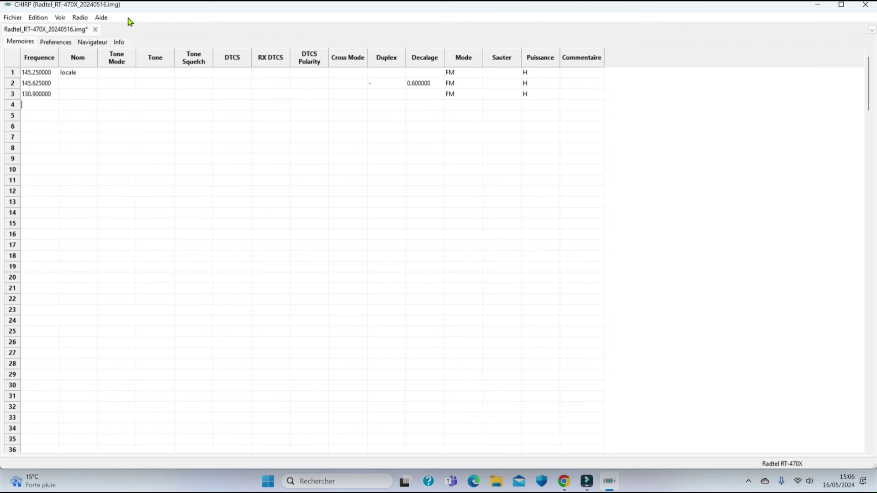
pyautogui.click(81, 18)
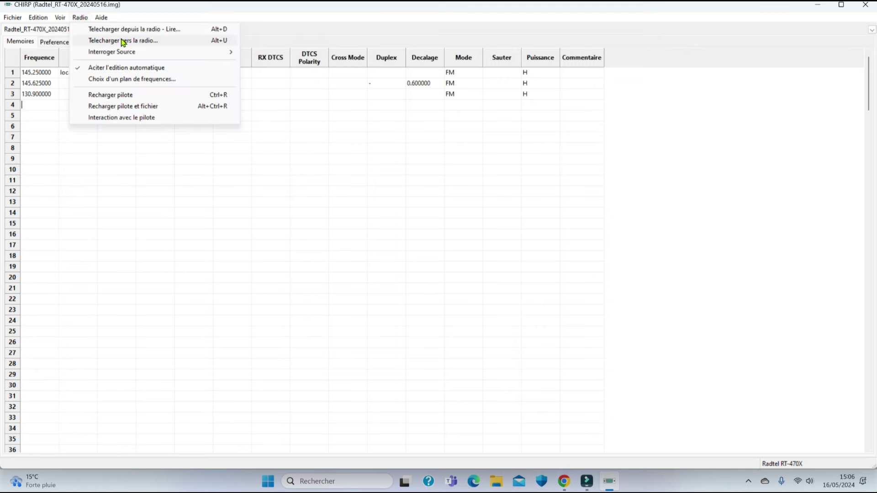